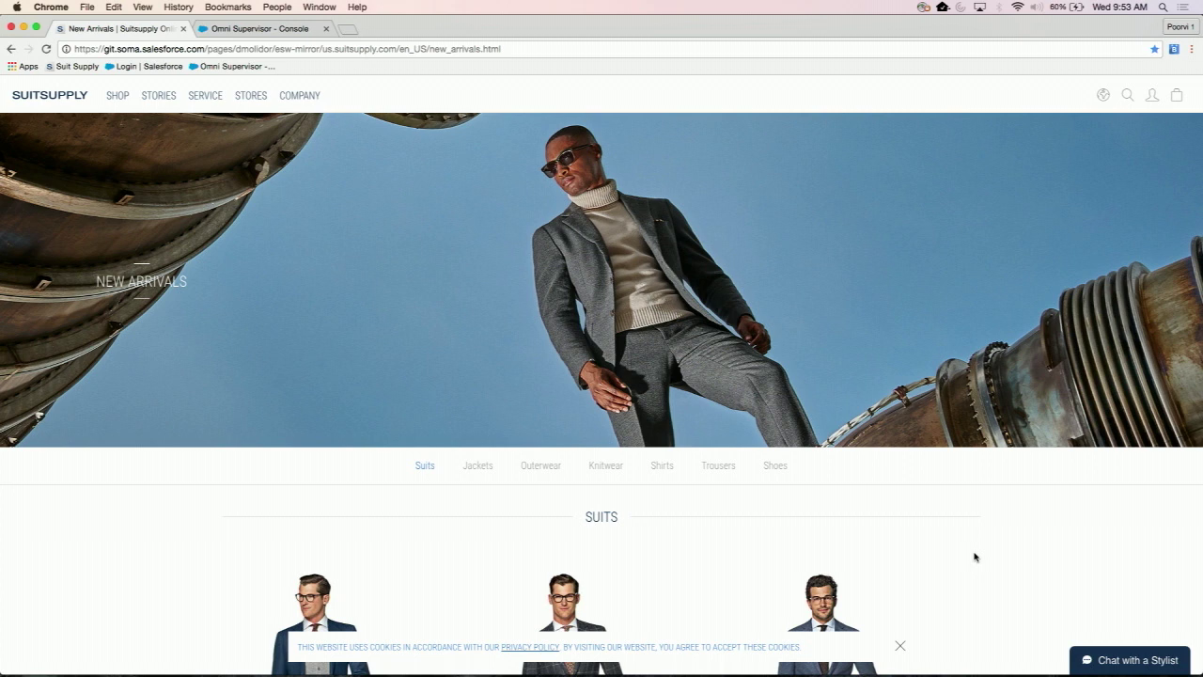
Start a stylist chat on the Suitsupply page, and accept the incoming chat request in the Salesforce console
click(1135, 661)
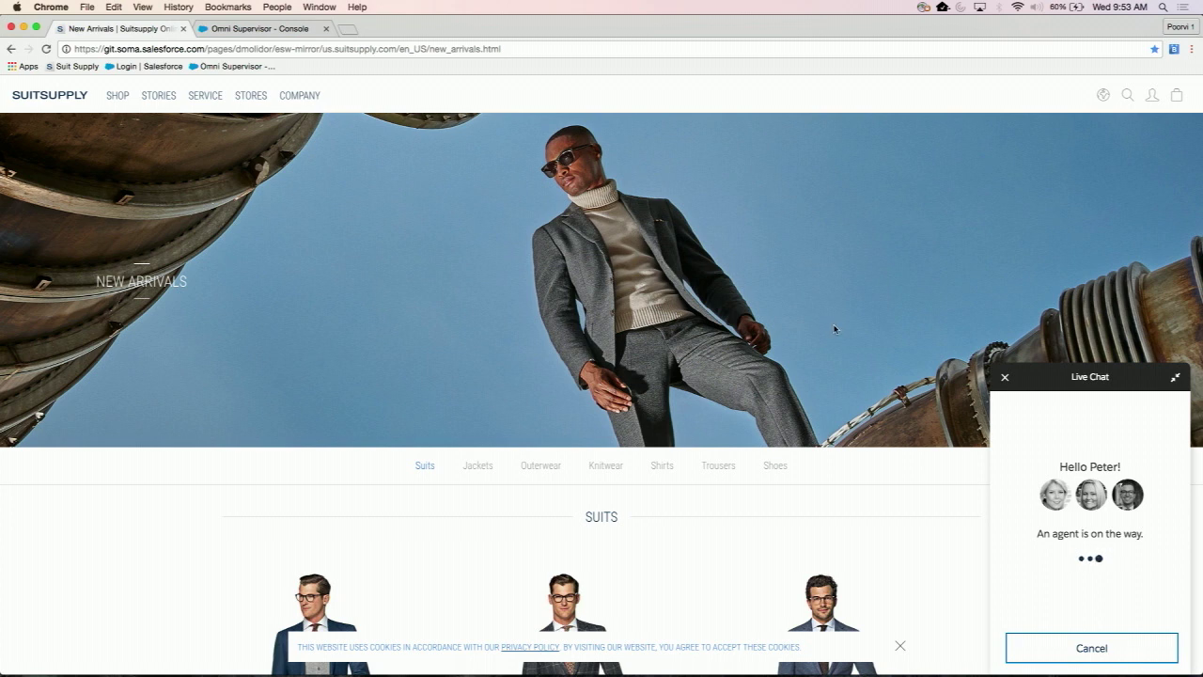
click(288, 30)
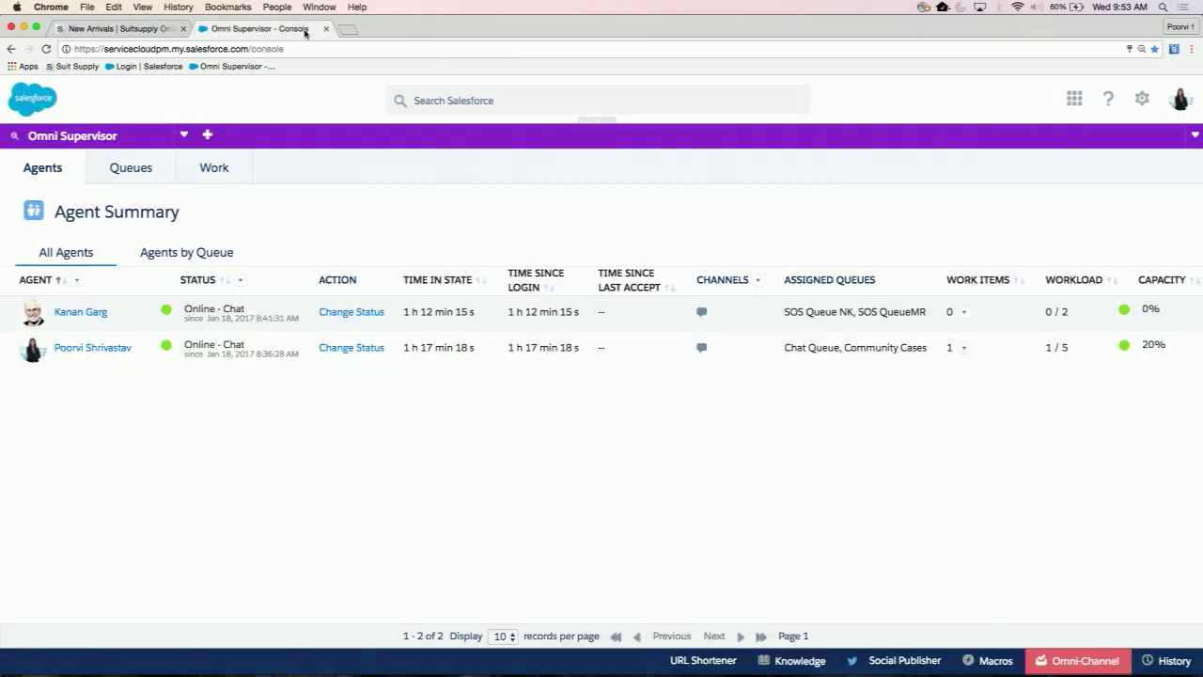
click(1071, 670)
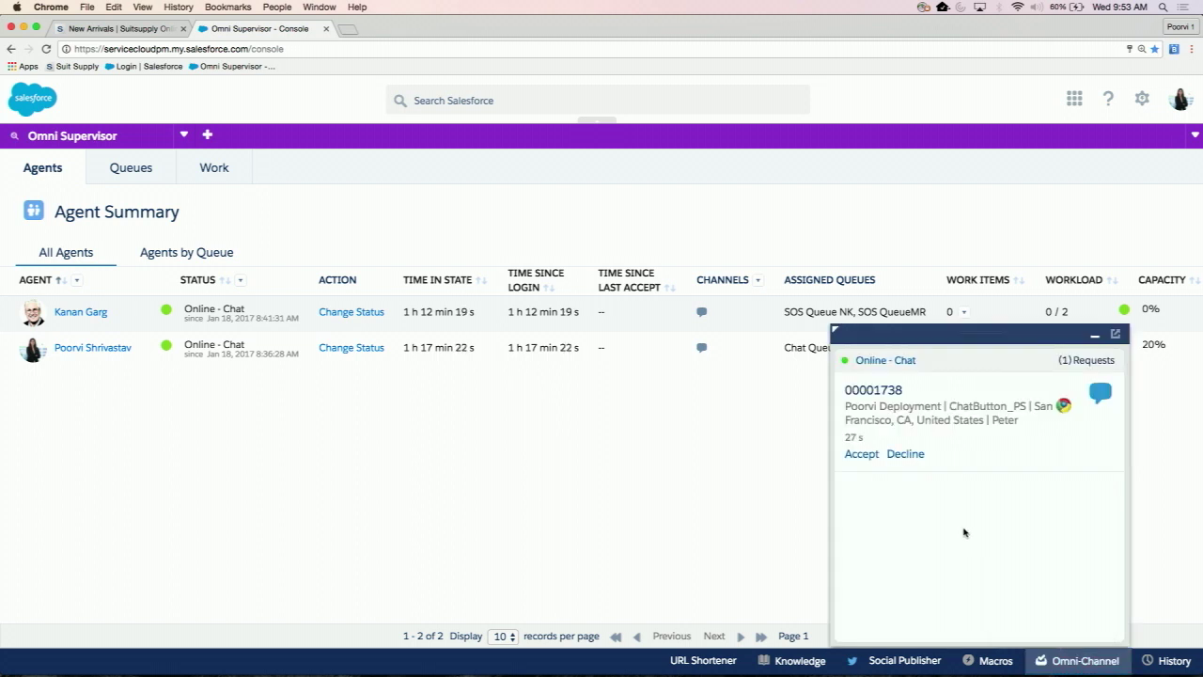
click(862, 455)
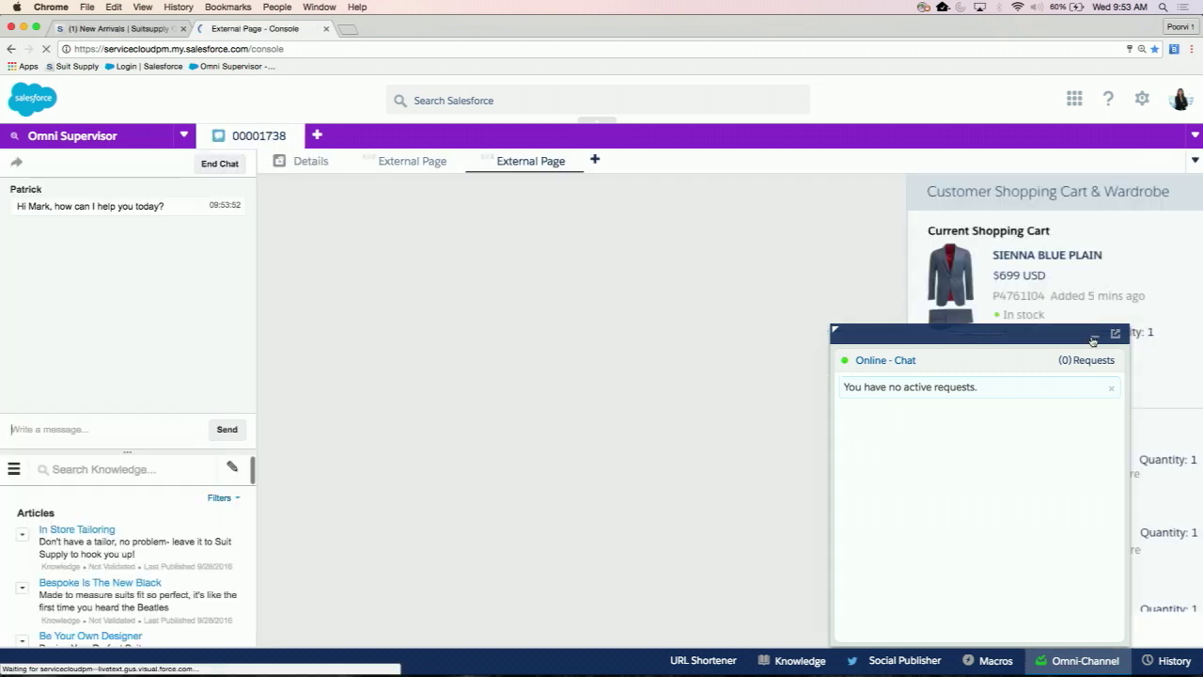
click(1094, 336)
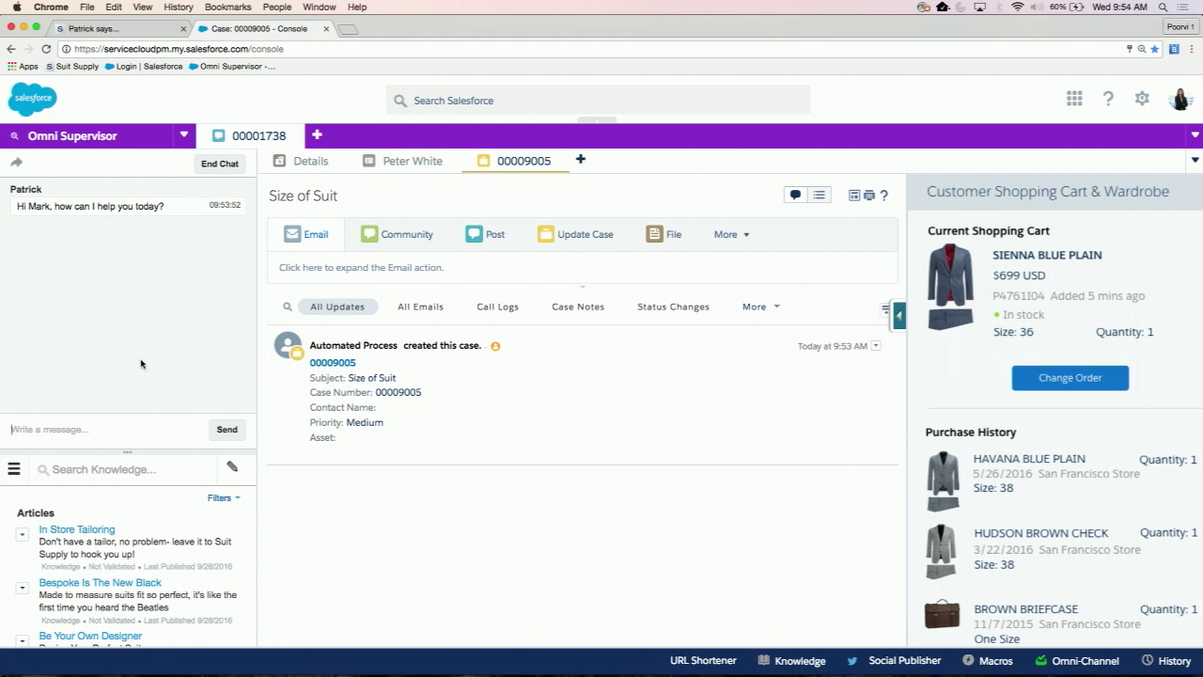
Review the transcript details of the accepted live chat
click(291, 164)
mouse_move(292, 163)
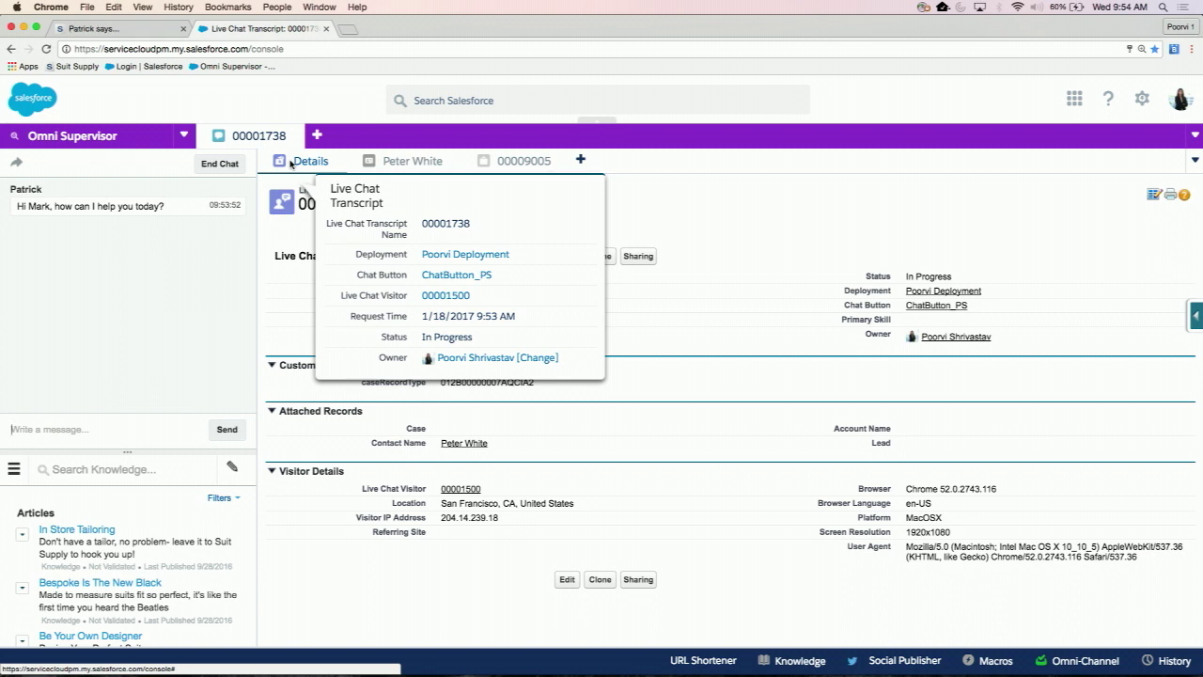
Return to Omni Supervisor and check which presence statuses can be assigned to the second agent
click(145, 136)
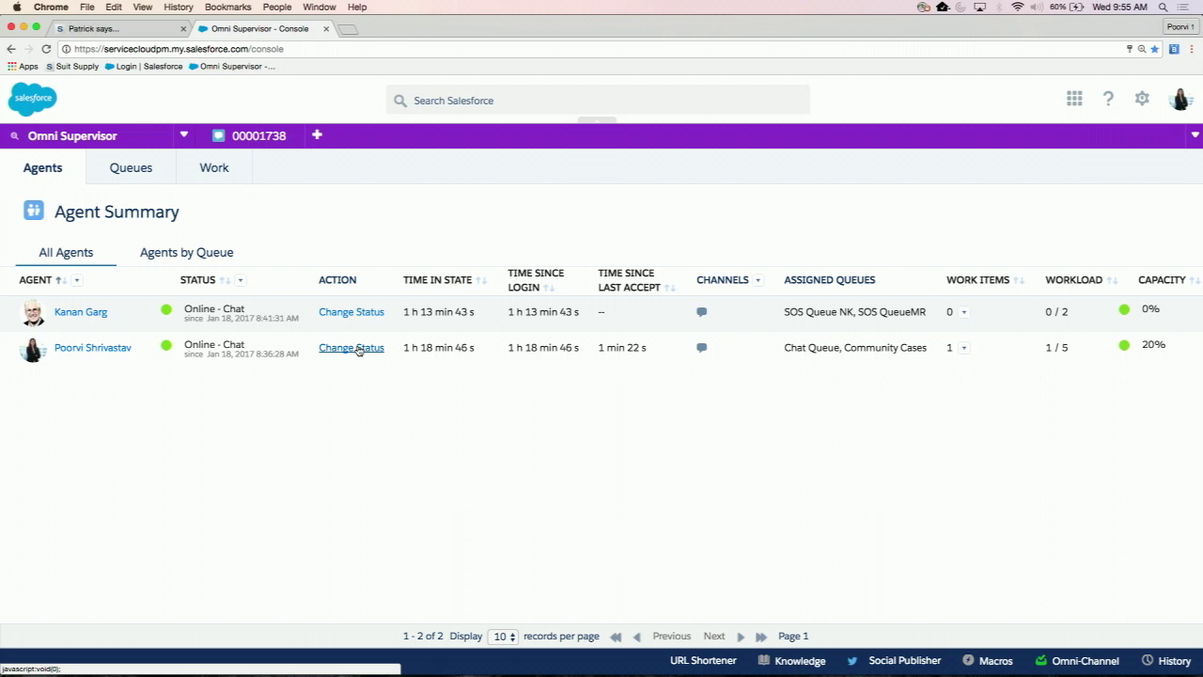
click(358, 349)
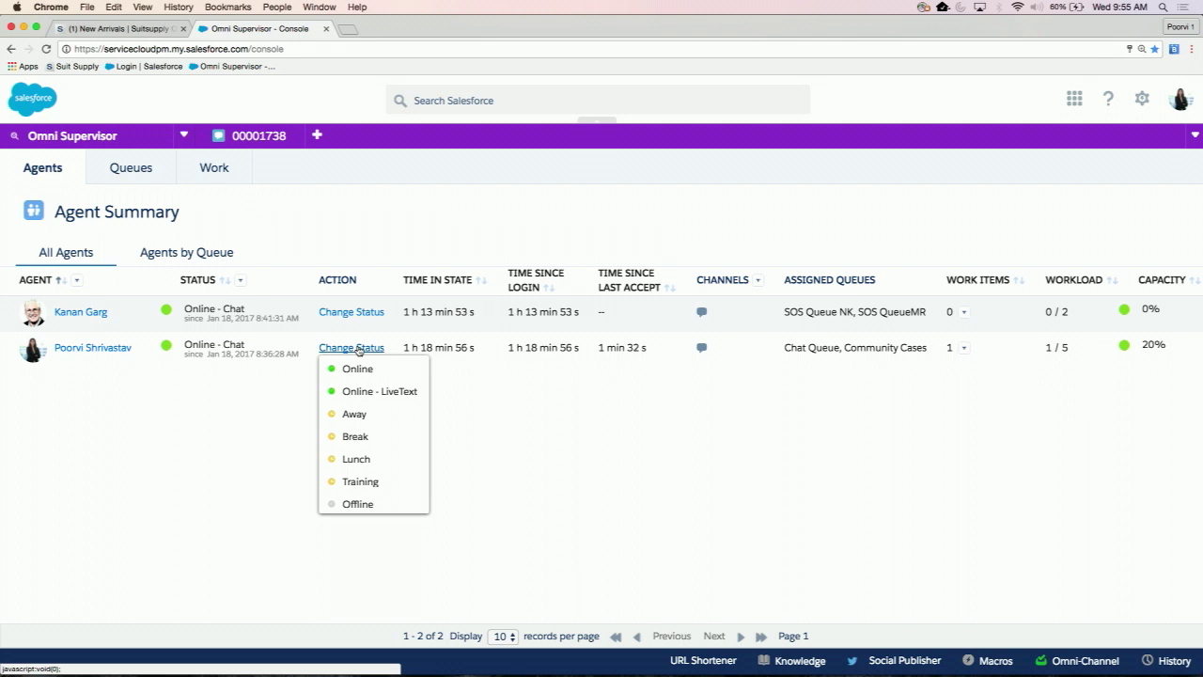
click(618, 457)
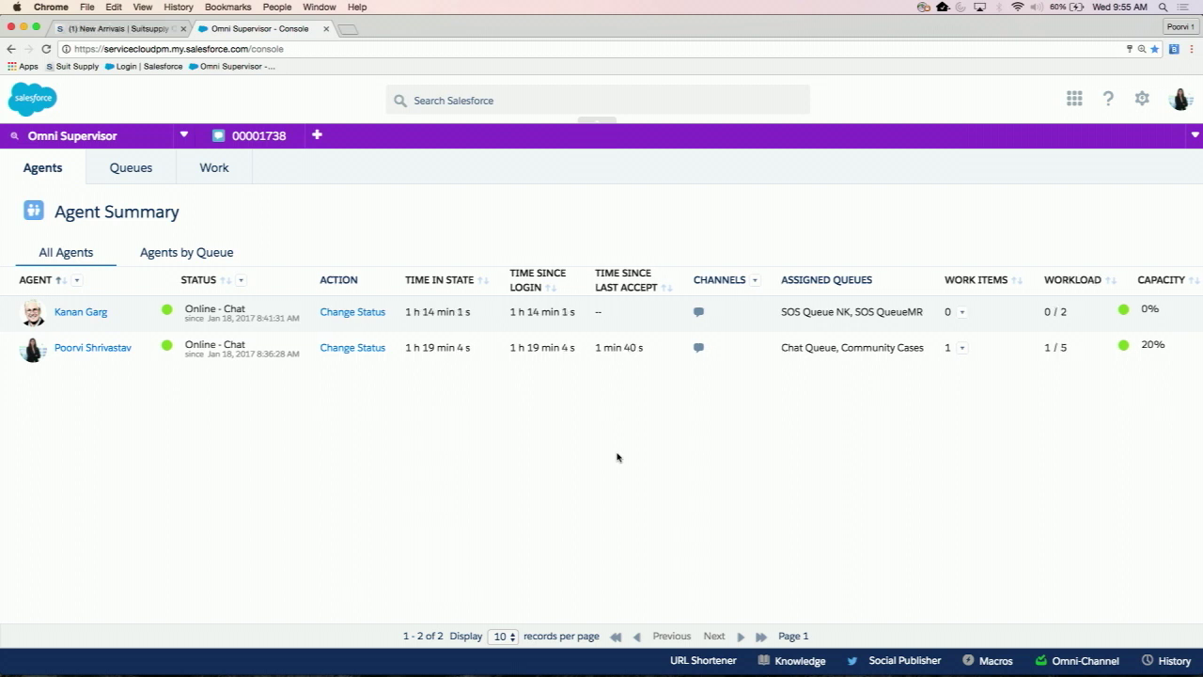
Open the second agent's record and examine their agent timeline for Jan 10, 2017
click(91, 348)
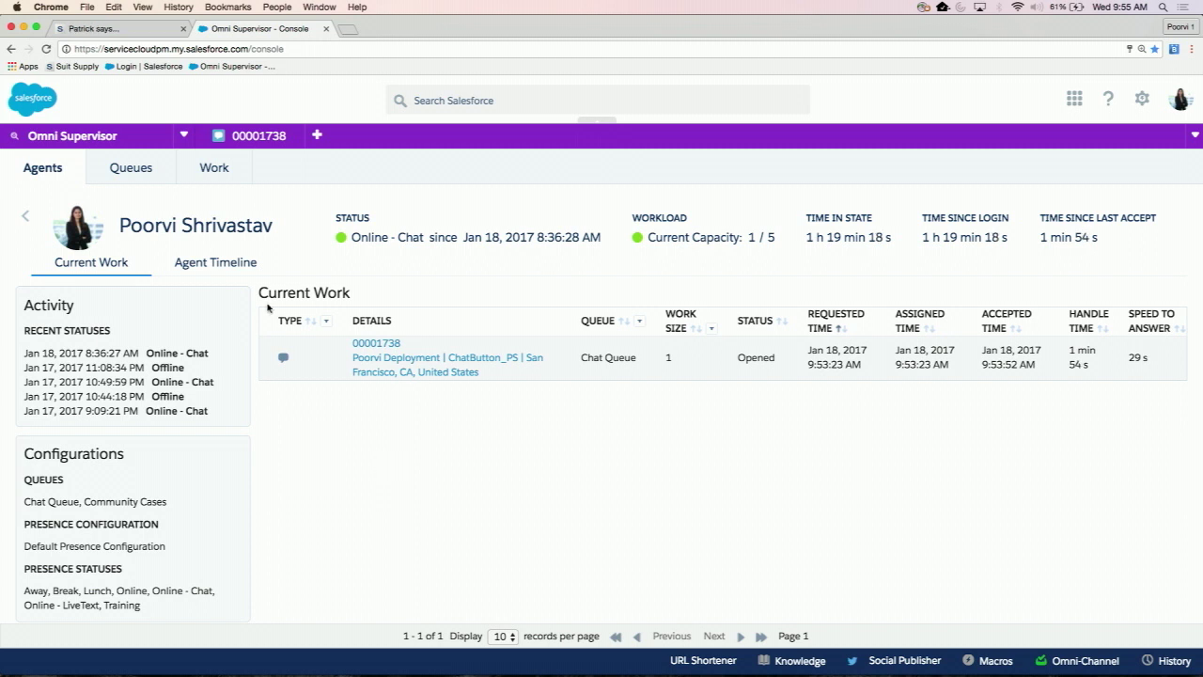
click(211, 265)
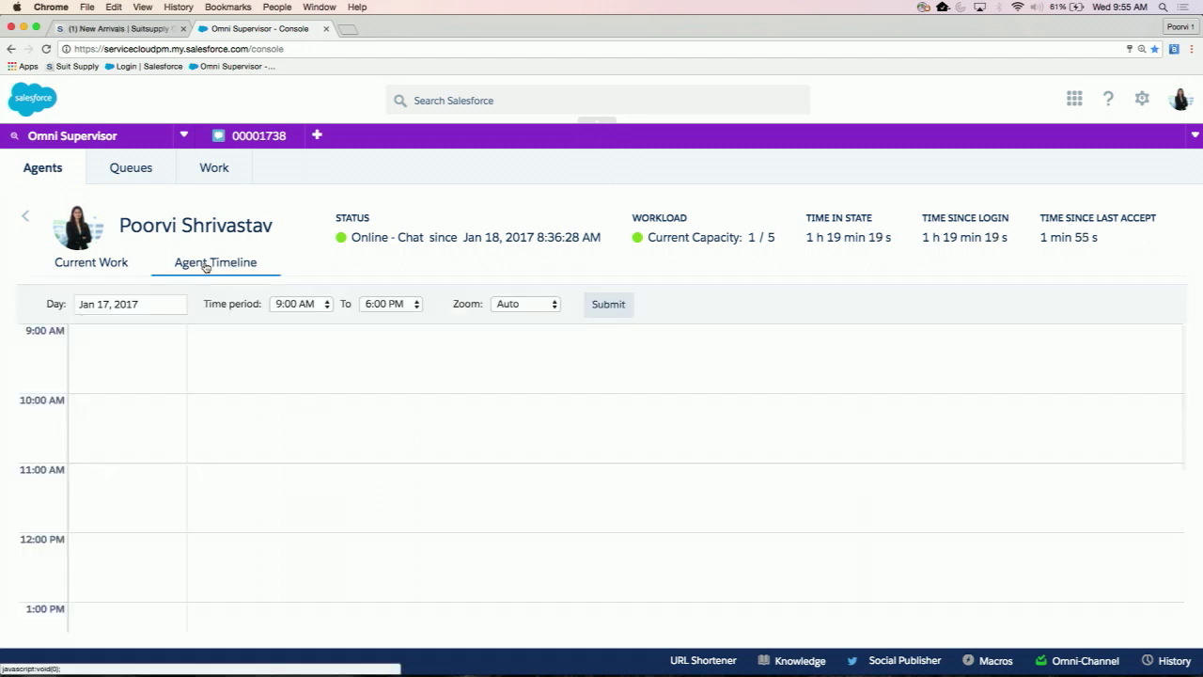
click(174, 305)
click(180, 431)
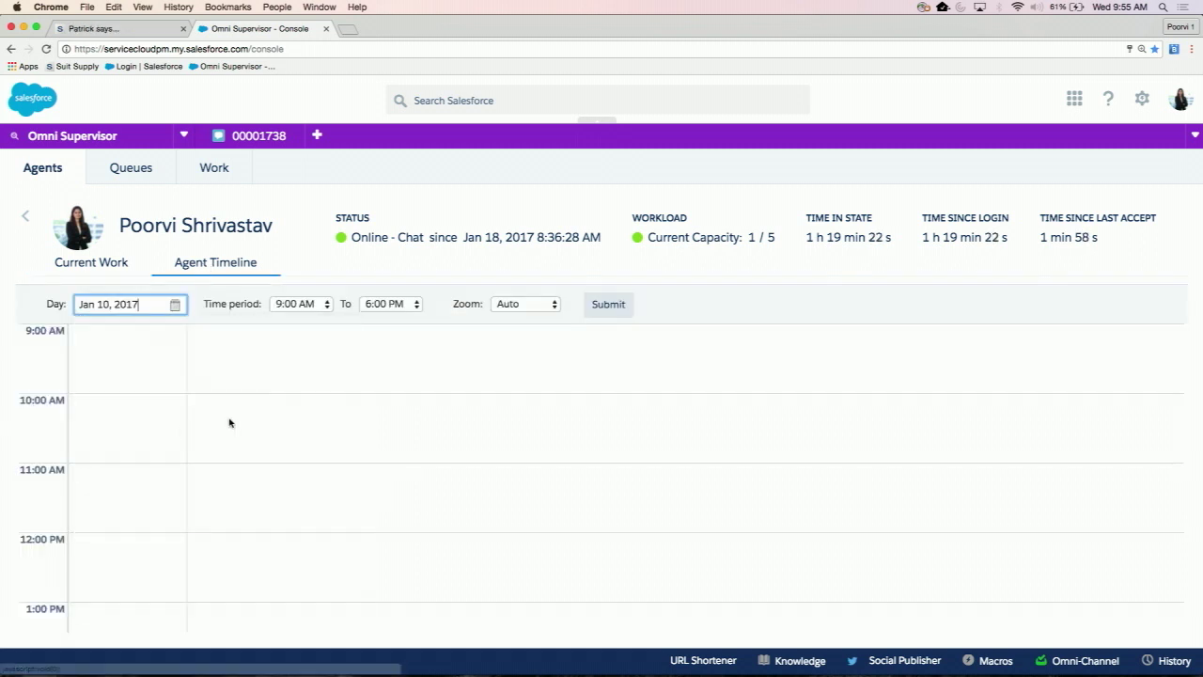
click(608, 304)
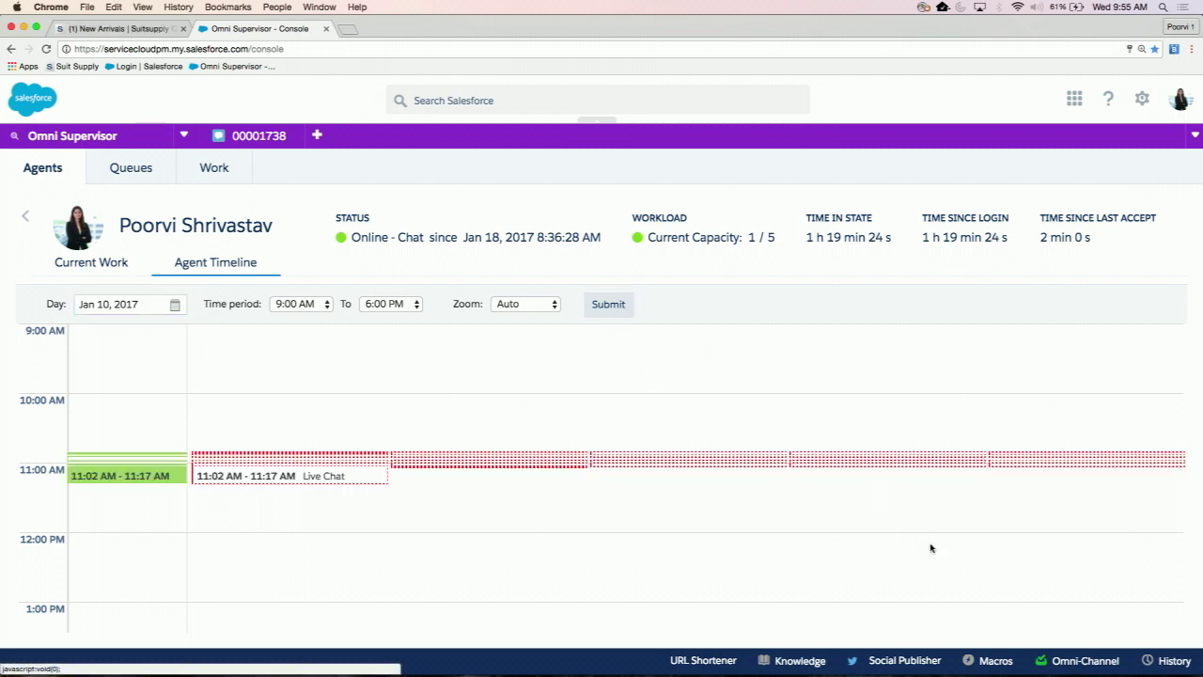
scroll(896, 501, down, 3)
scroll(891, 498, up, 1)
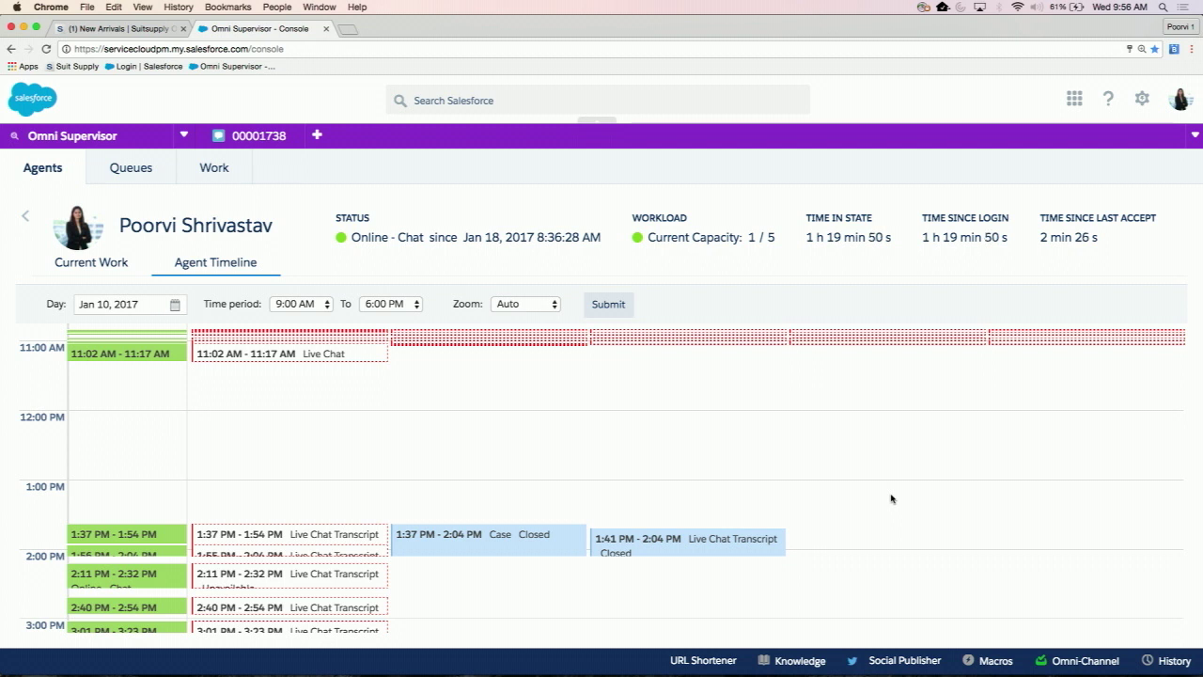
Check the Queues Summary, and go back to the summary of all agents
click(141, 175)
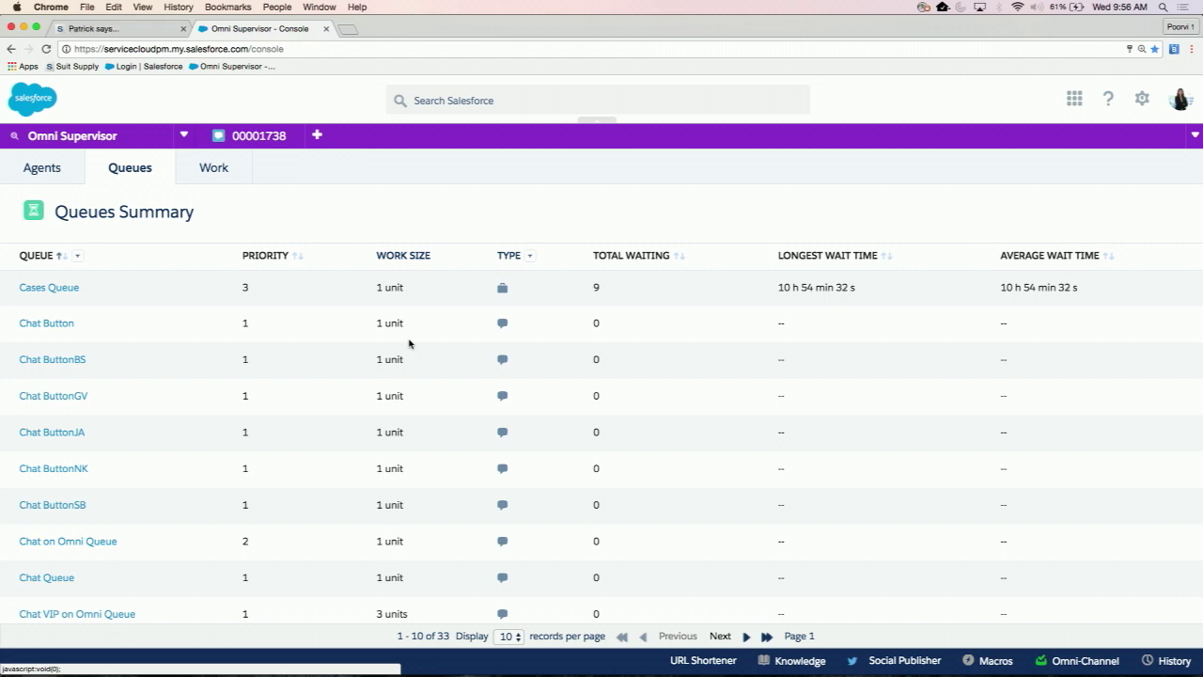
click(42, 169)
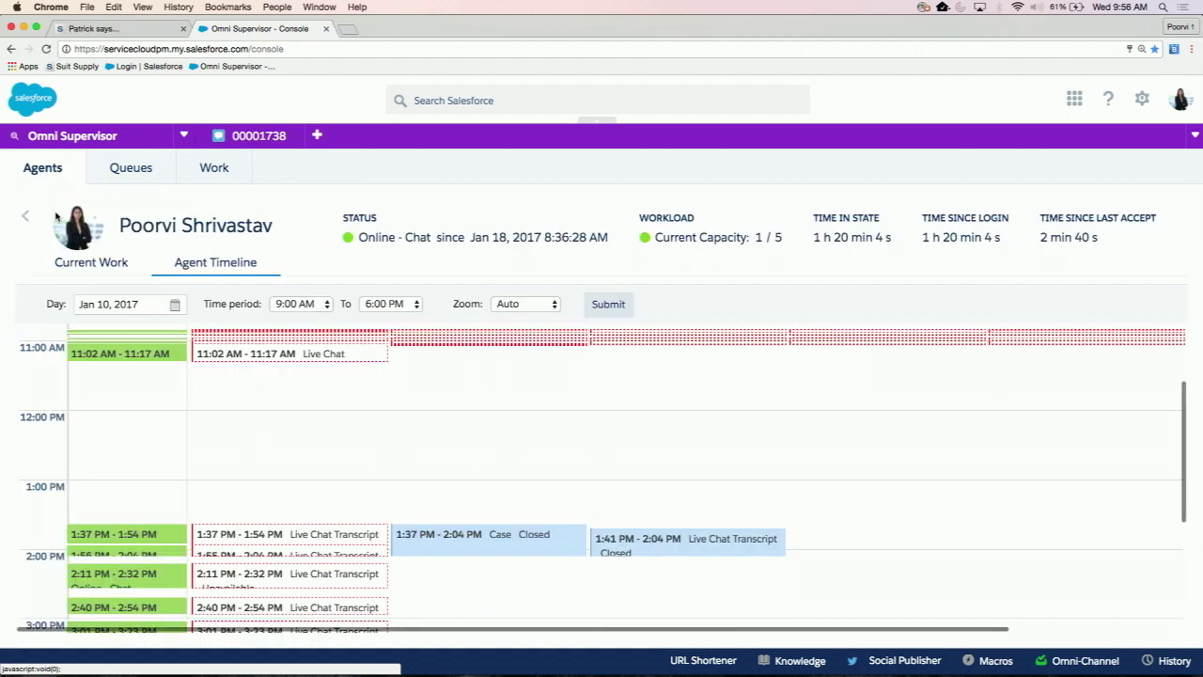
click(25, 217)
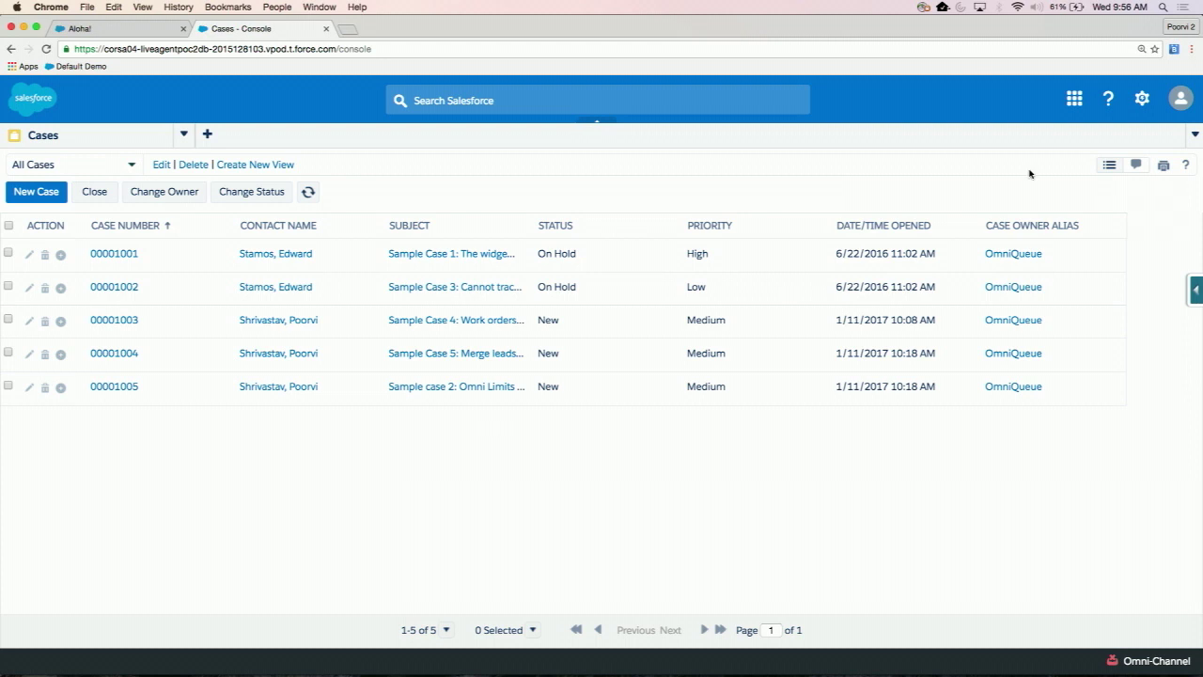
Find Routing Configurations in Salesforce Setup and open RoutingConfig for editing to examine its overflow assignee
key(super+r)
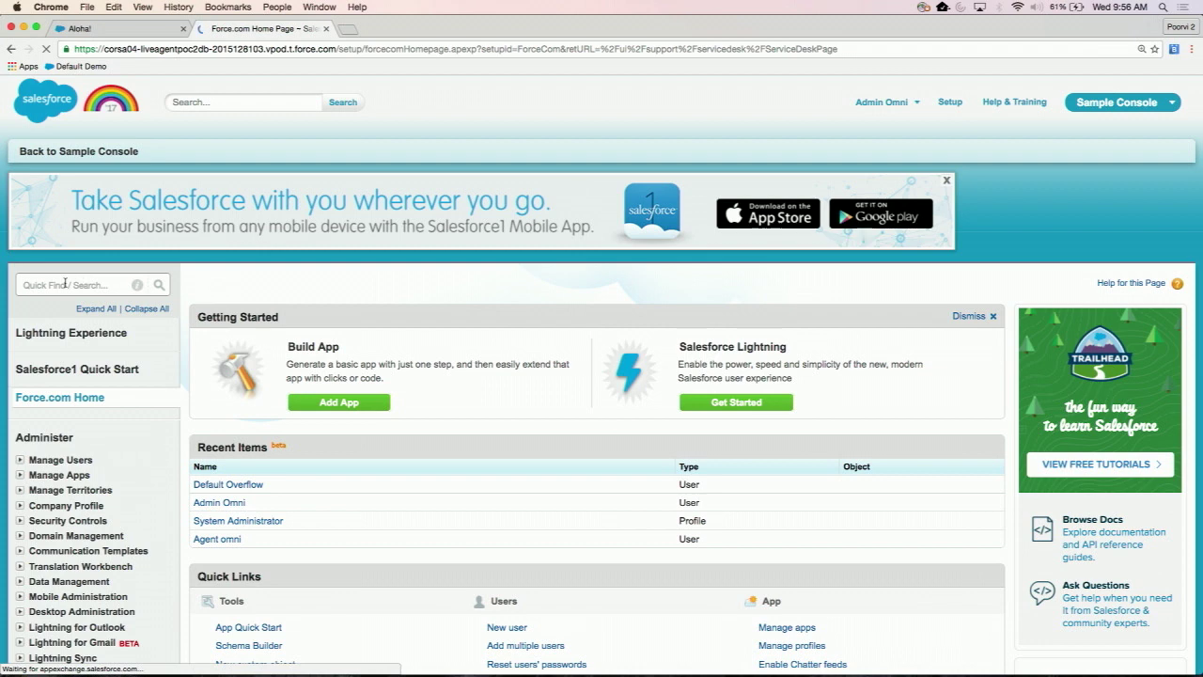
click(65, 284)
text(routing)
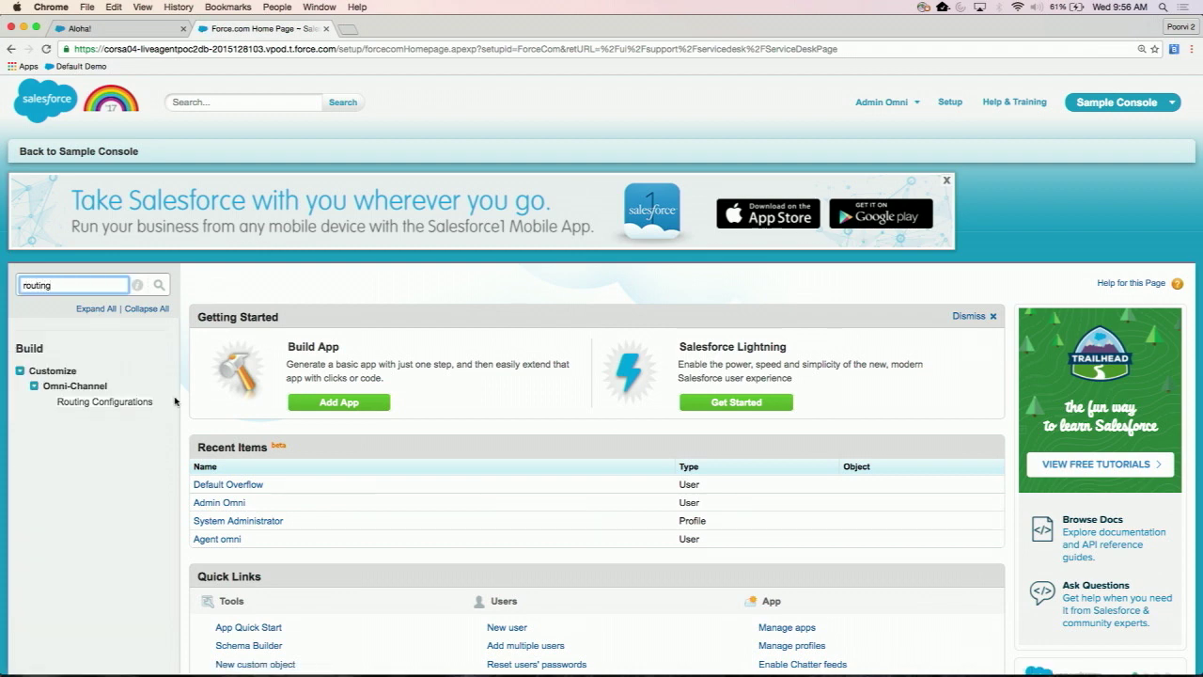
click(105, 402)
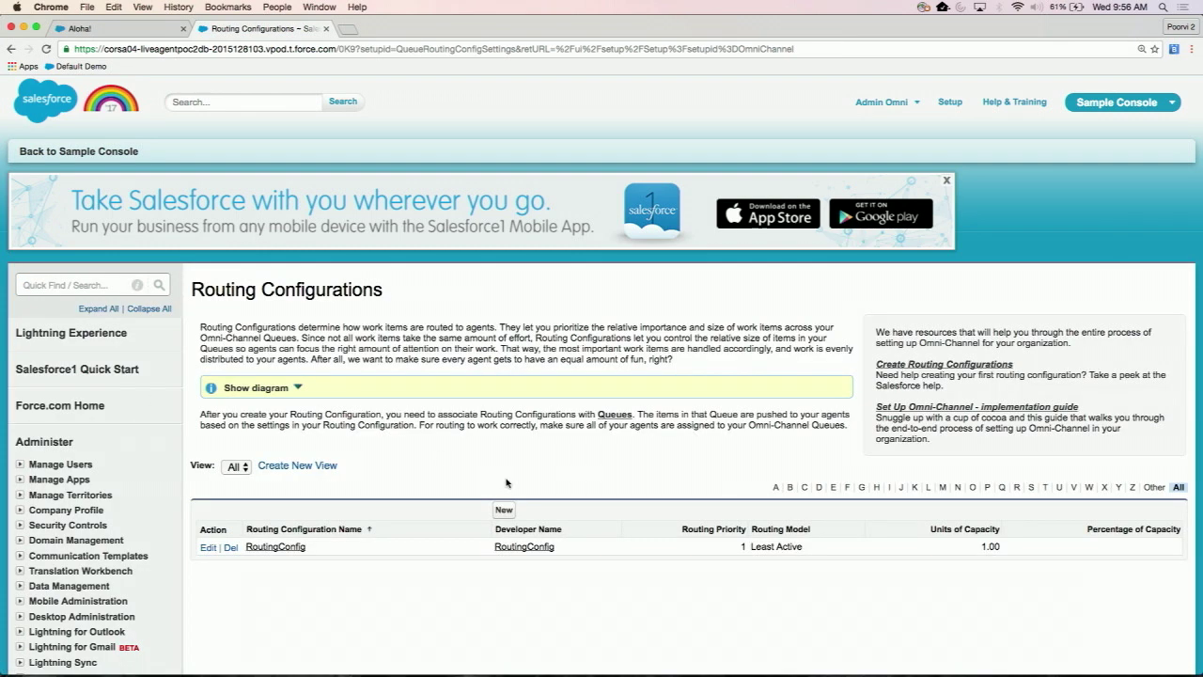
scroll(508, 484, down, 2)
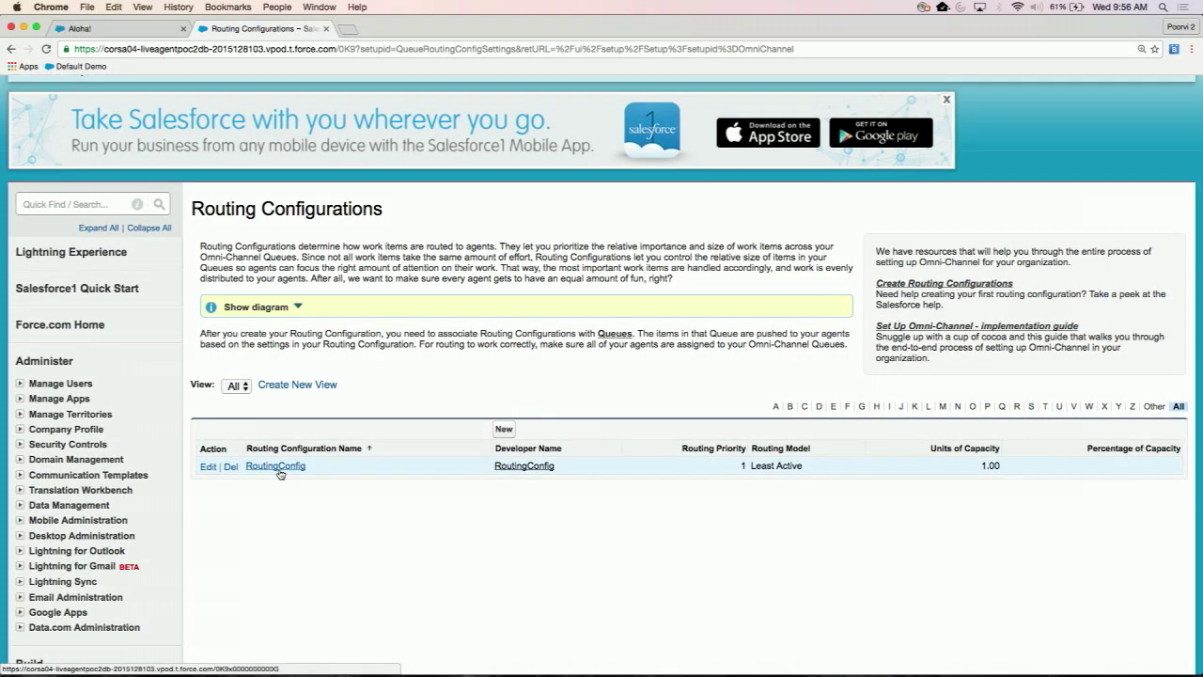
click(275, 466)
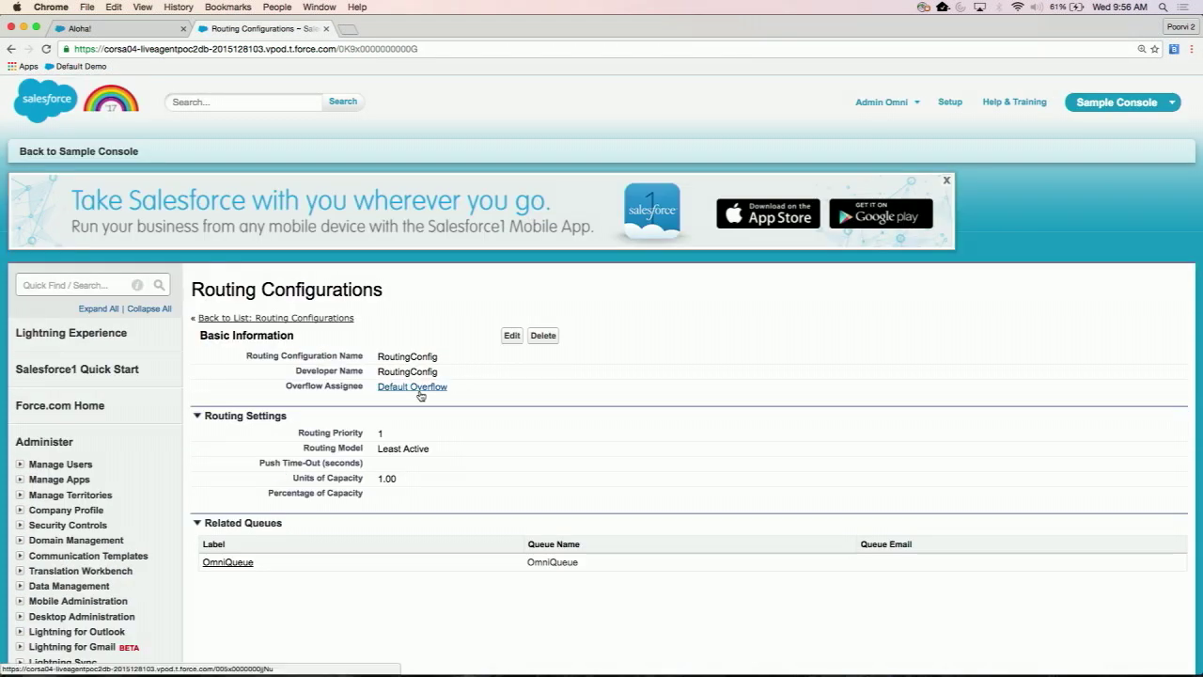
click(511, 337)
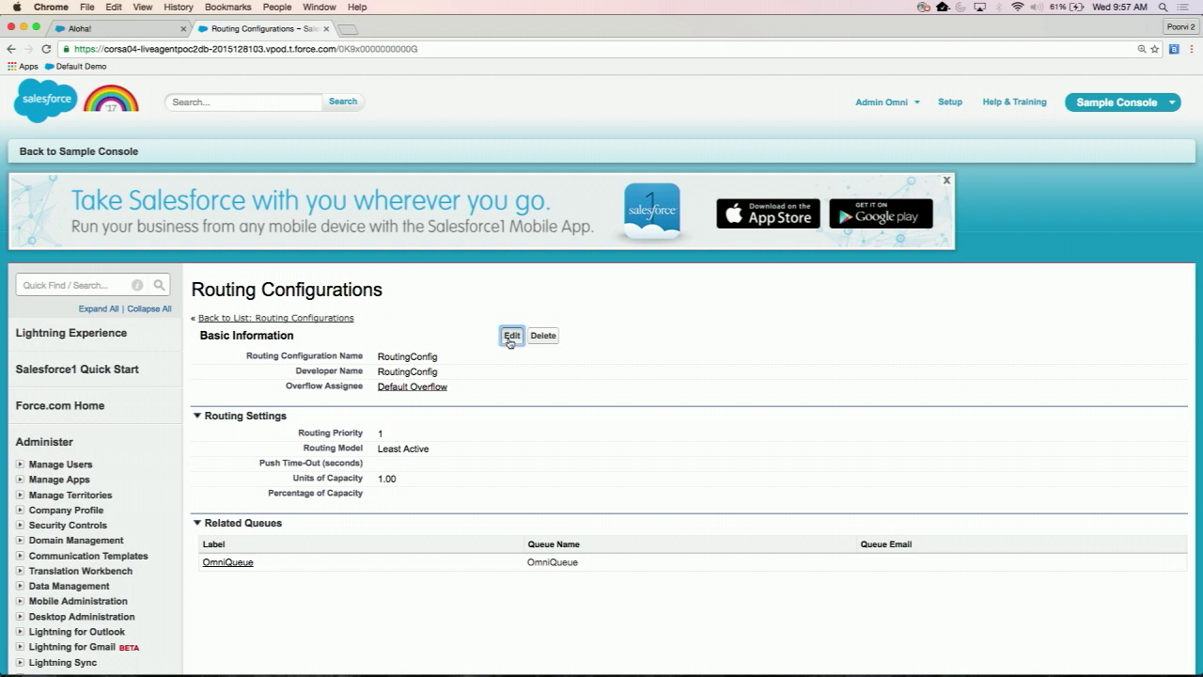
scroll(549, 512, down, 3)
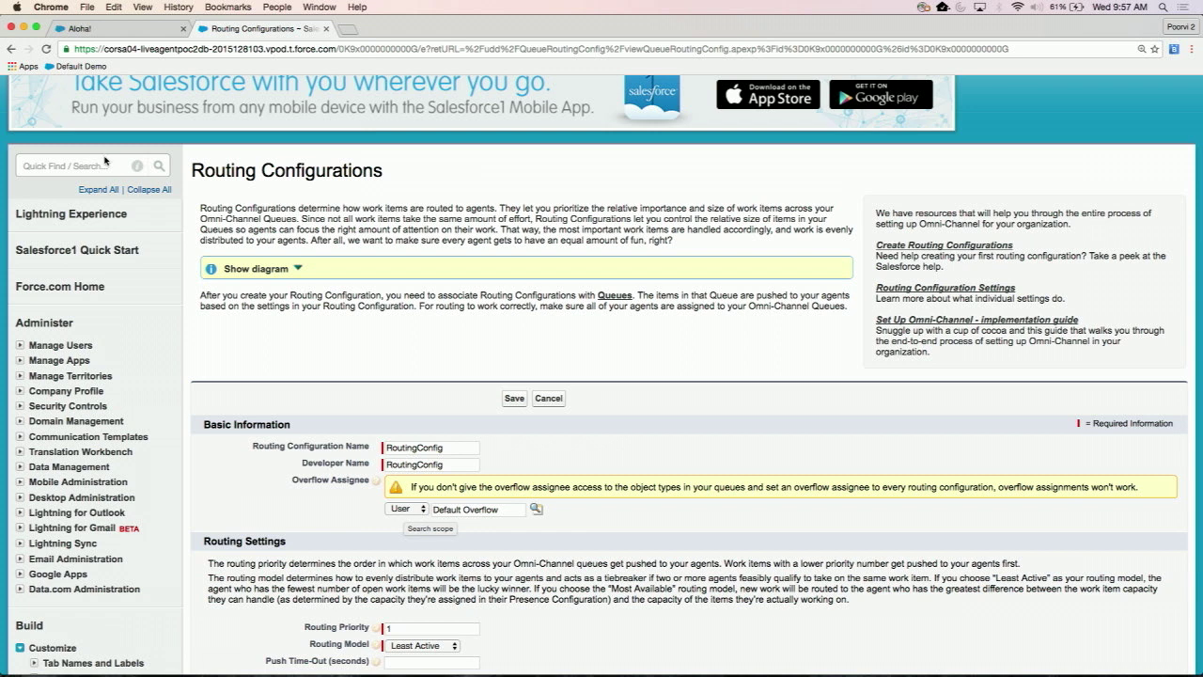
Find the Omni-Channel setup pages and examine the Omni-Channel Limits usage
click(75, 165)
text(omni)
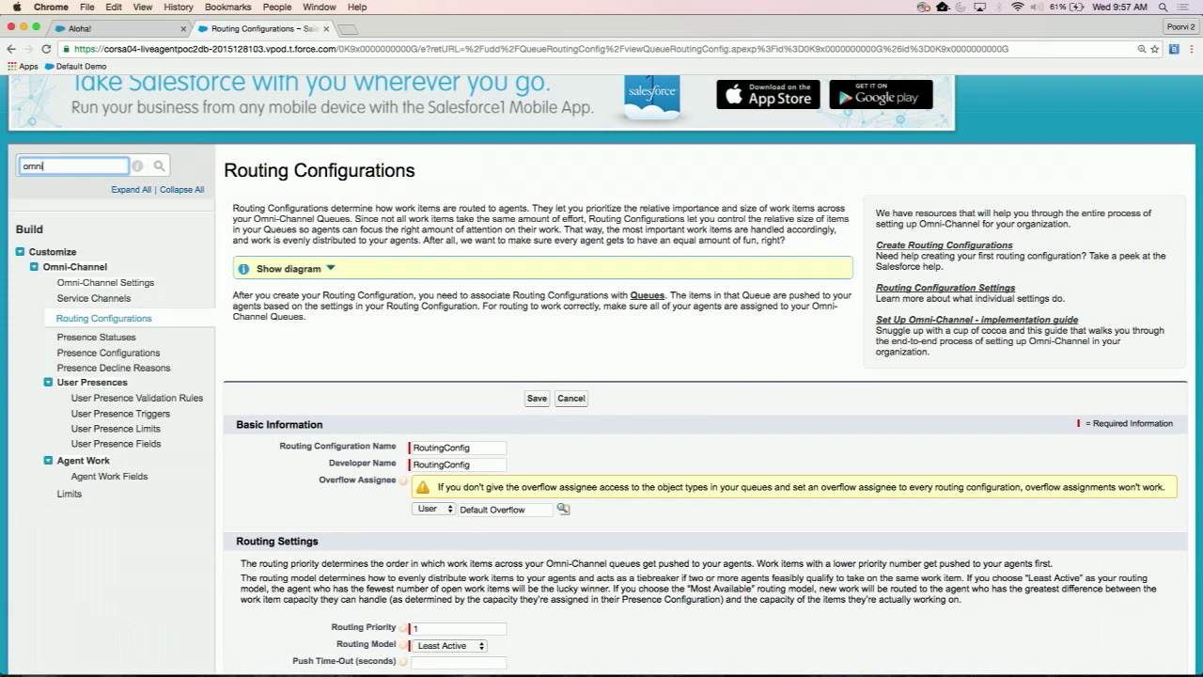
click(69, 495)
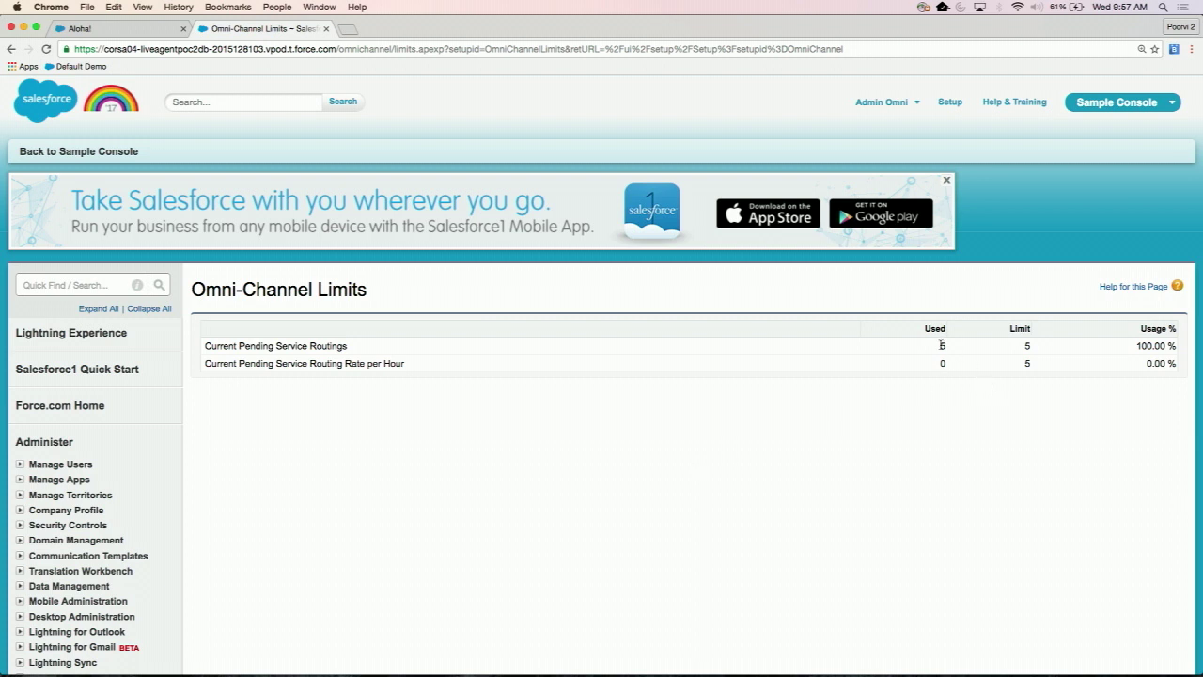
Return to the sample console and start a new case with the contact's name and account ABC Ink Technology Pvt. Ltd
click(56, 152)
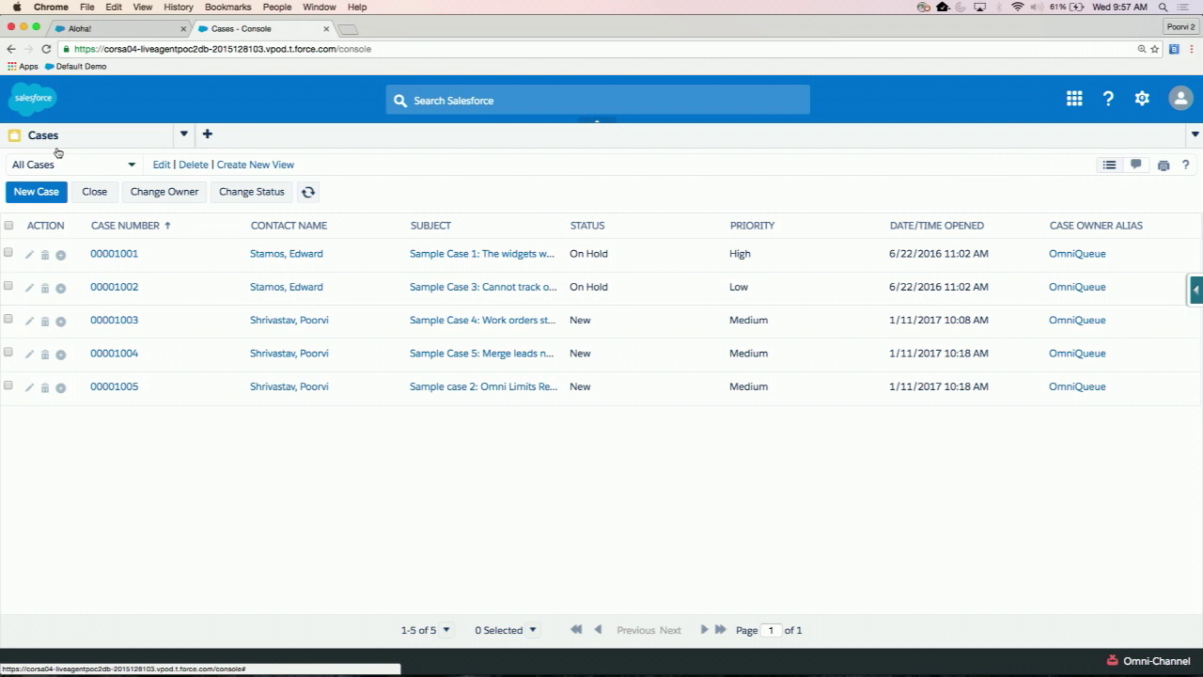
click(49, 191)
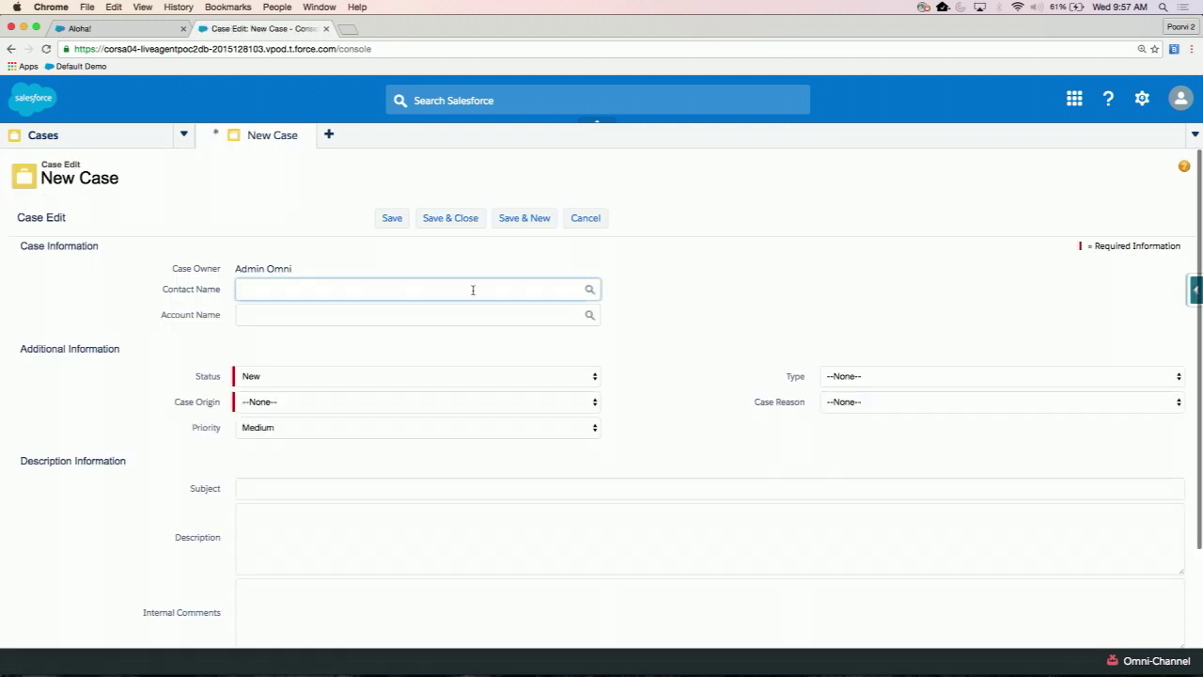
text(poorvi)
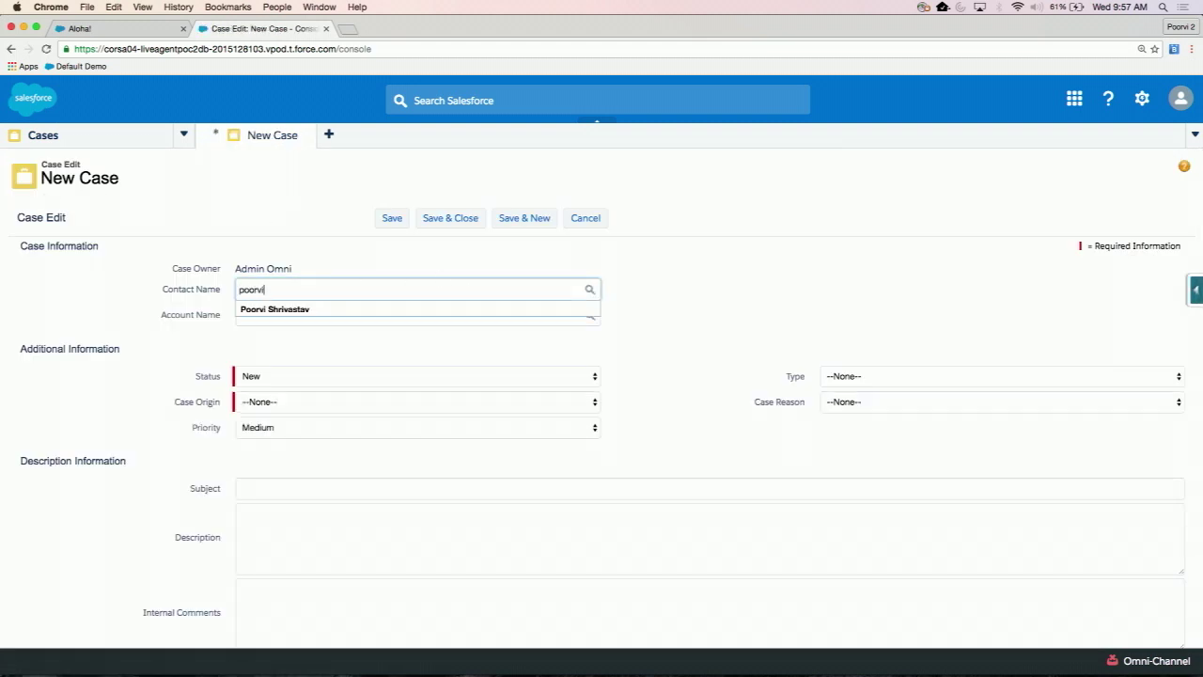
click(385, 306)
click(349, 316)
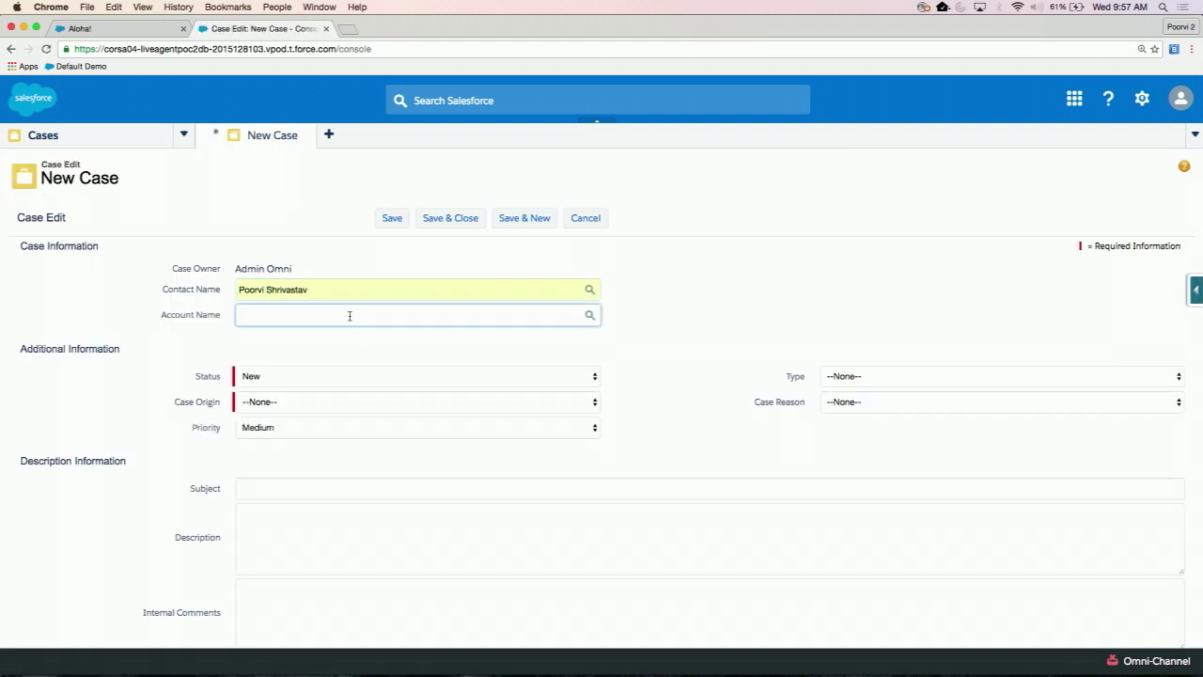
text(ABC)
click(370, 335)
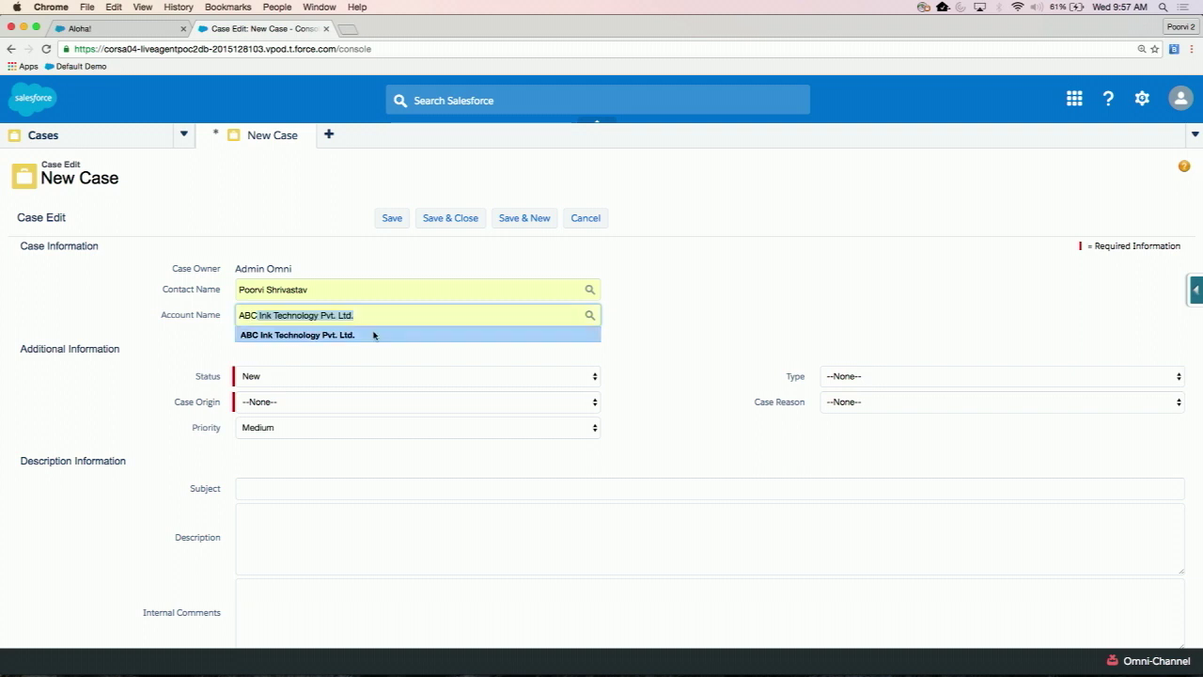
Set the case origin to Phone and the subject to Test Case 6, and save the case
click(357, 402)
click(357, 422)
click(333, 489)
text(Test Case 6)
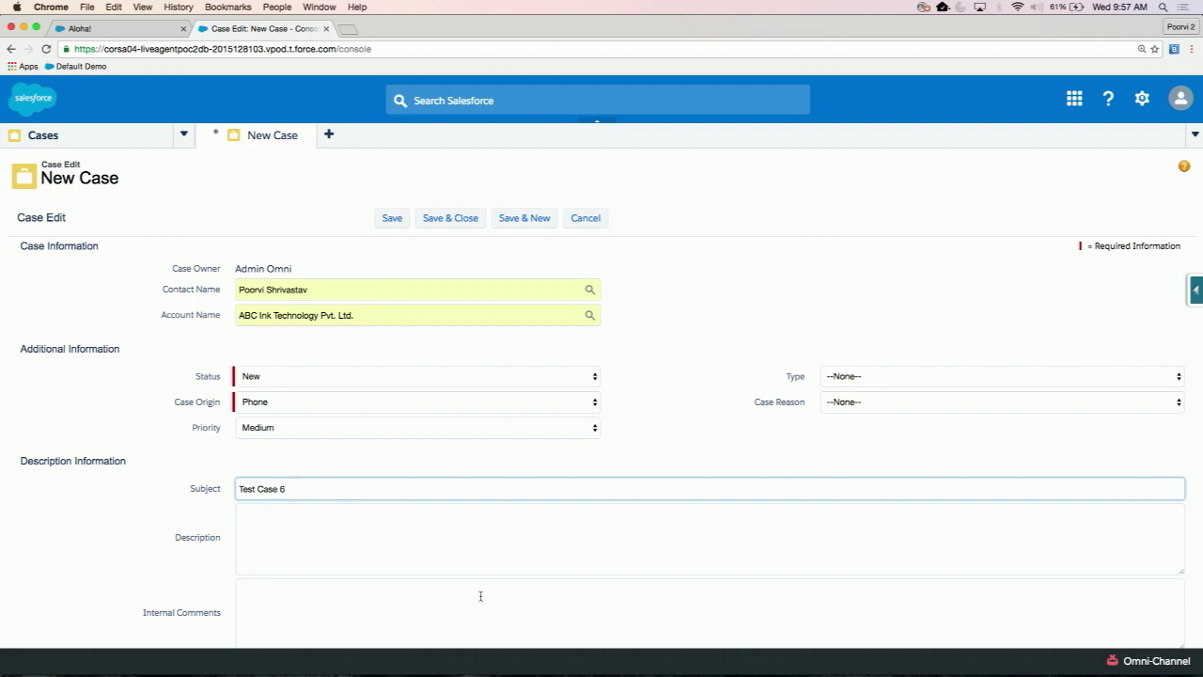
scroll(481, 598, down, 3)
click(394, 626)
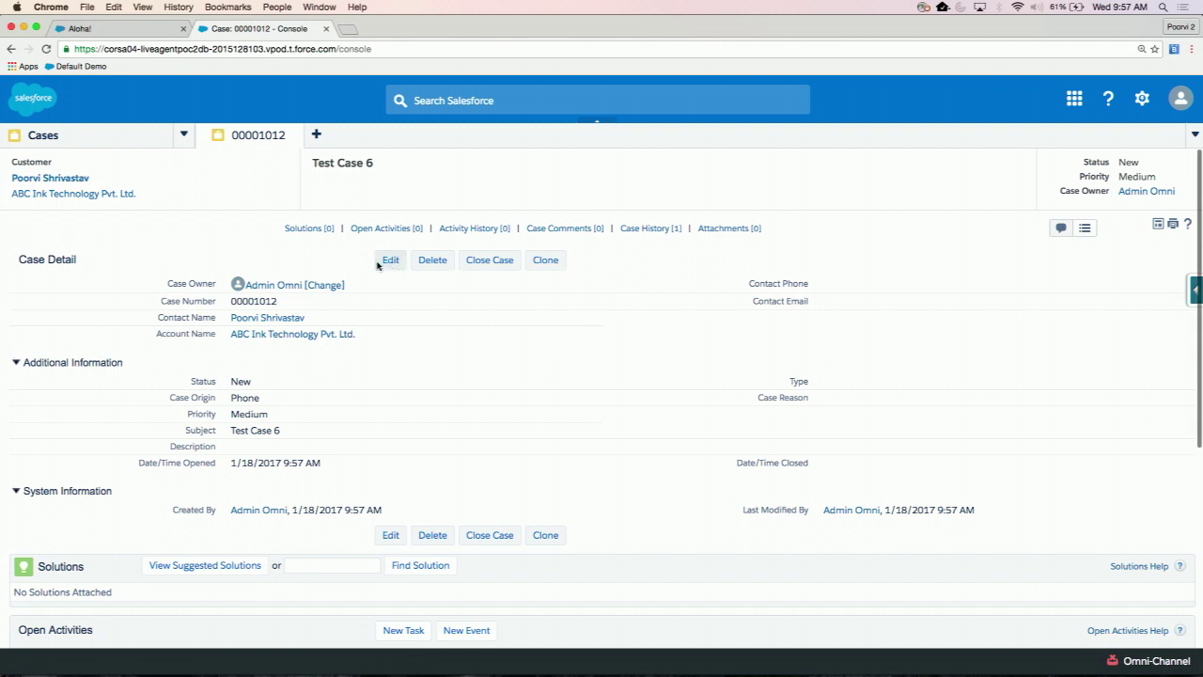
Transfer ownership of Test Case 6 to the OmniQueue queue and check the case owner's details
click(328, 288)
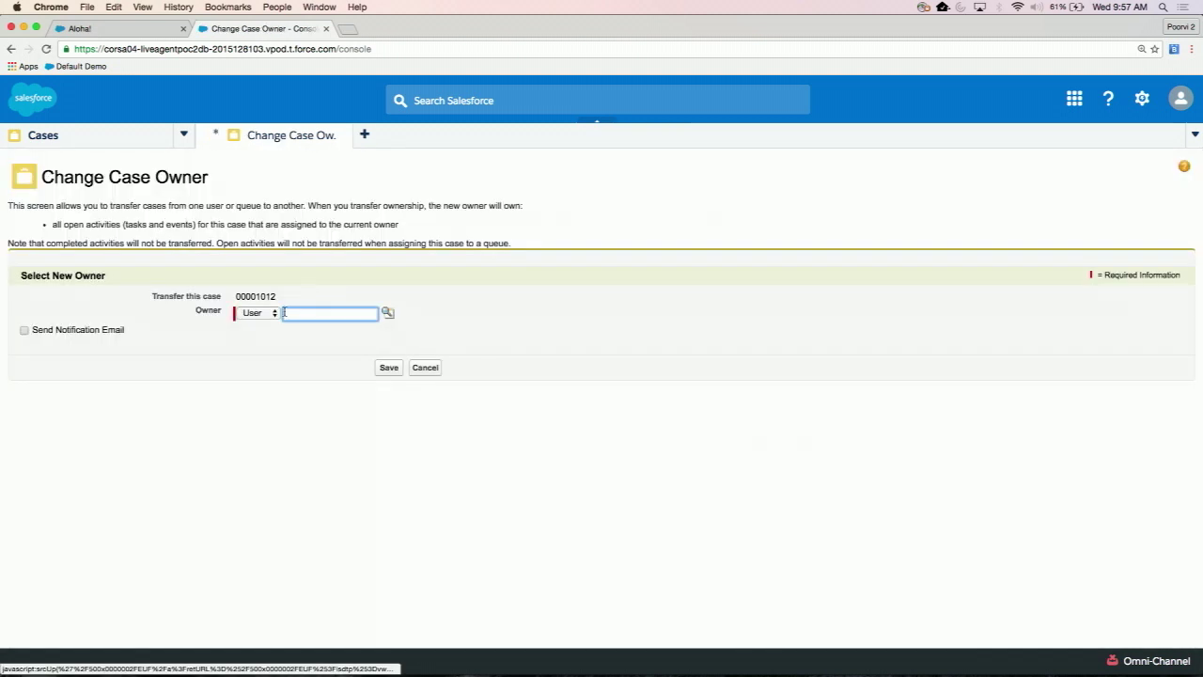
click(267, 314)
click(267, 324)
click(313, 315)
text(om)
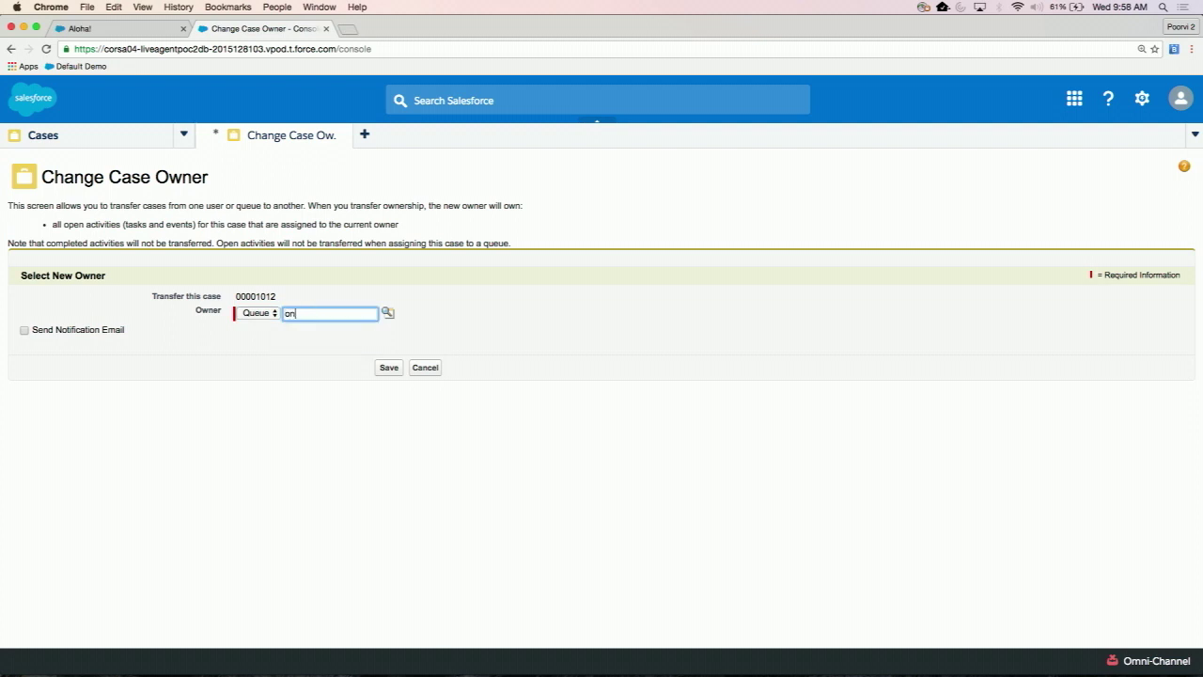
click(311, 345)
click(388, 368)
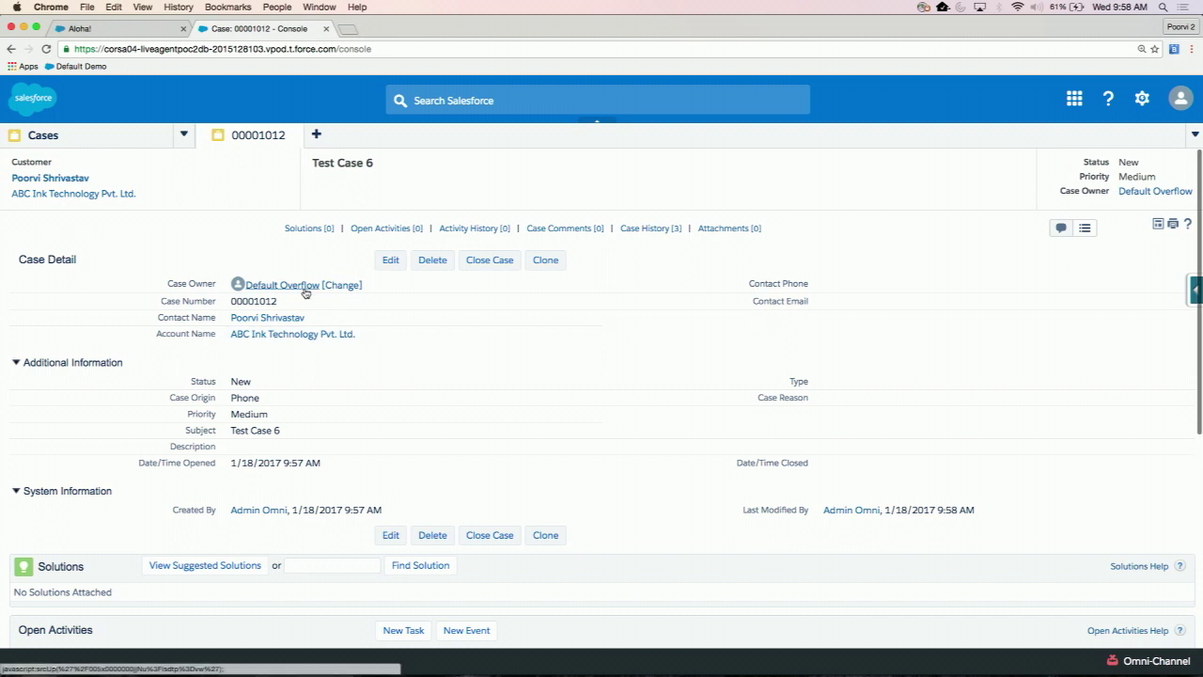
mouse_move(304, 292)
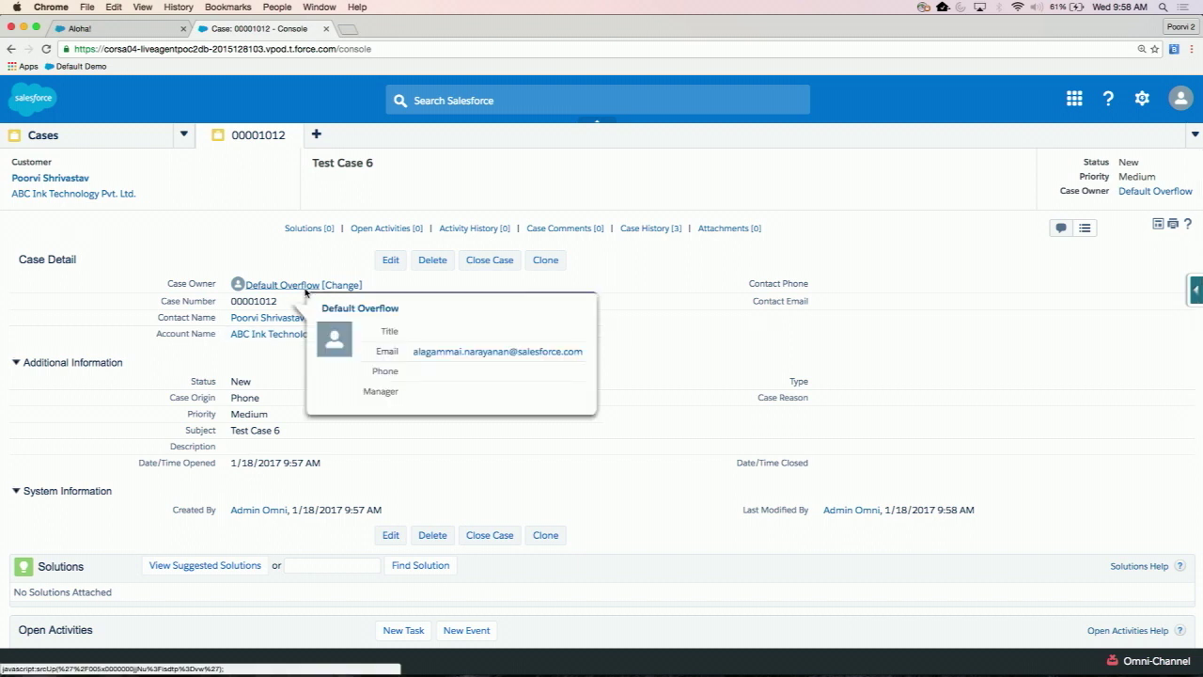